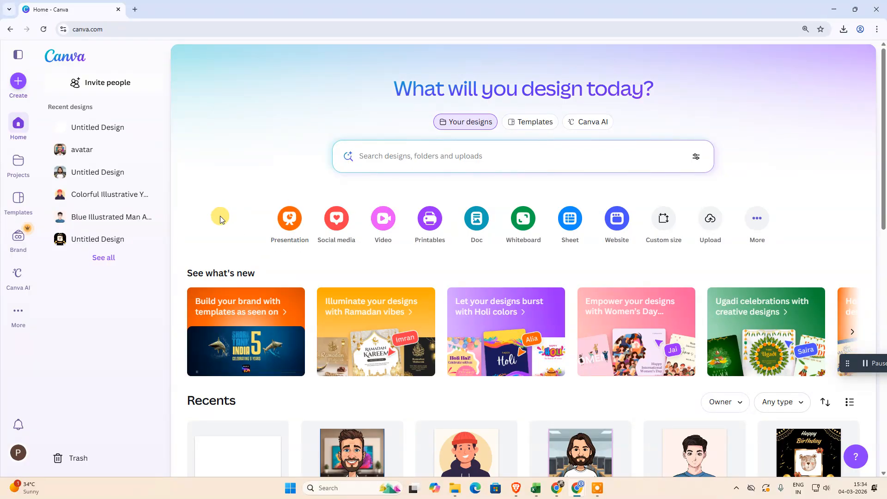
Step: Create a new blank Instagram Post (4:5) design from the social media formats
left_click(18, 81)
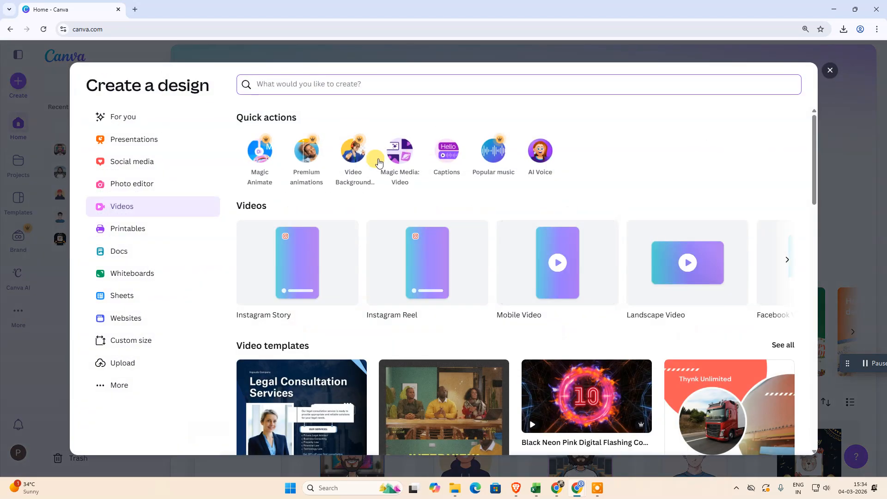
left_click(133, 166)
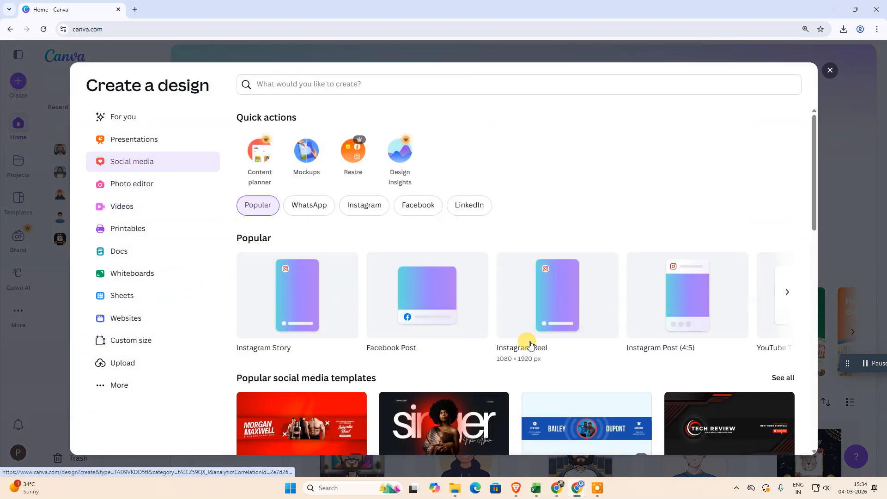
left_click(684, 307)
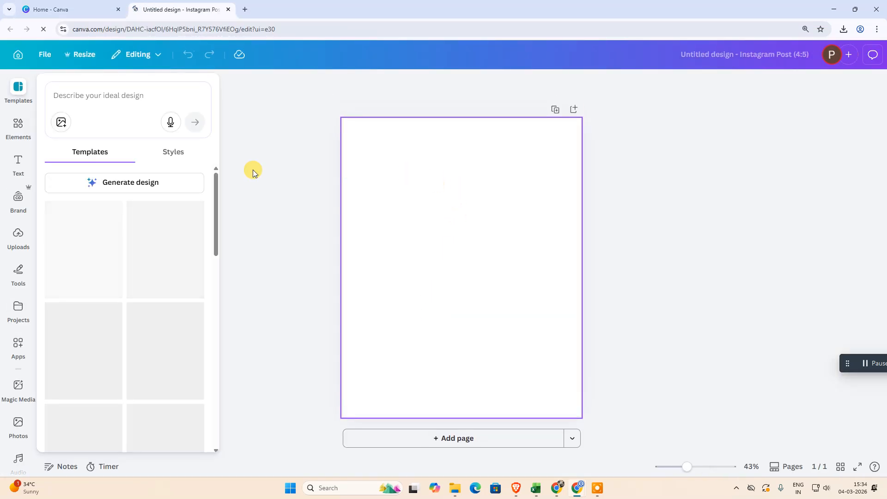
Step: Apply the recently used Black and Gold Happy Birthday Greeting template to the page and dismiss the help assistant
left_click(15, 135)
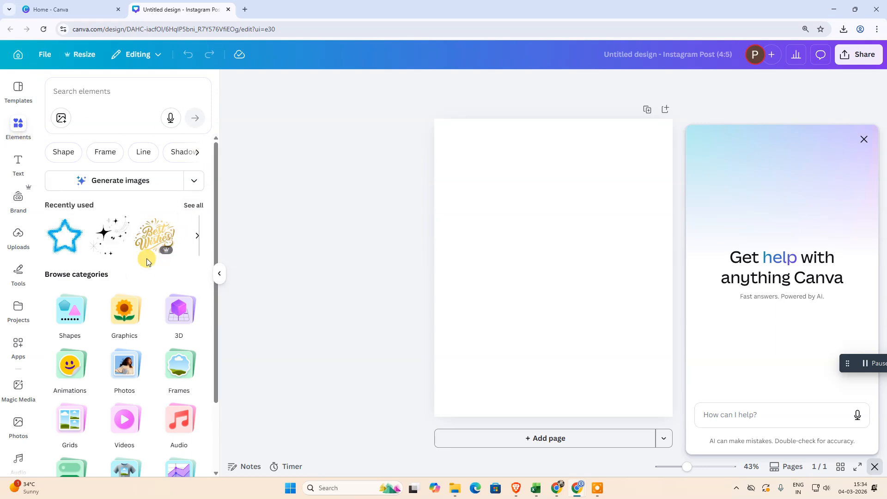
scroll(138, 257, "down", 2)
scroll(138, 257, "up", 2)
left_click(23, 89)
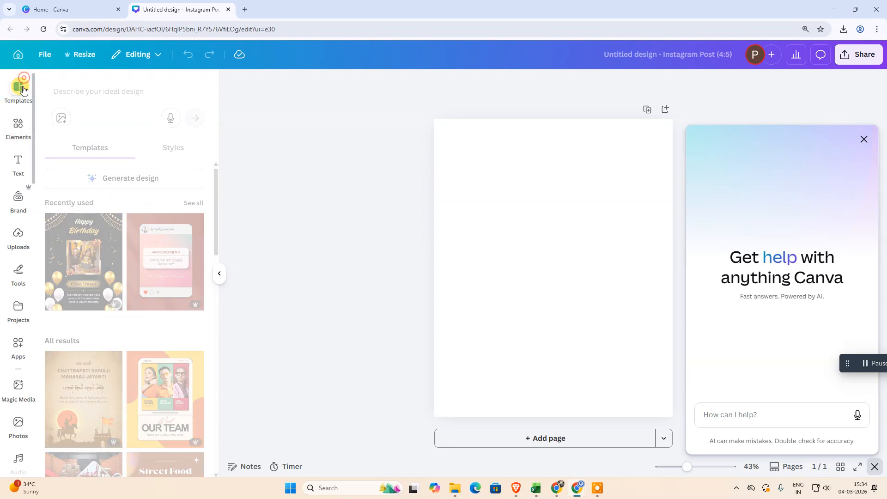
scroll(155, 304, "down", 2)
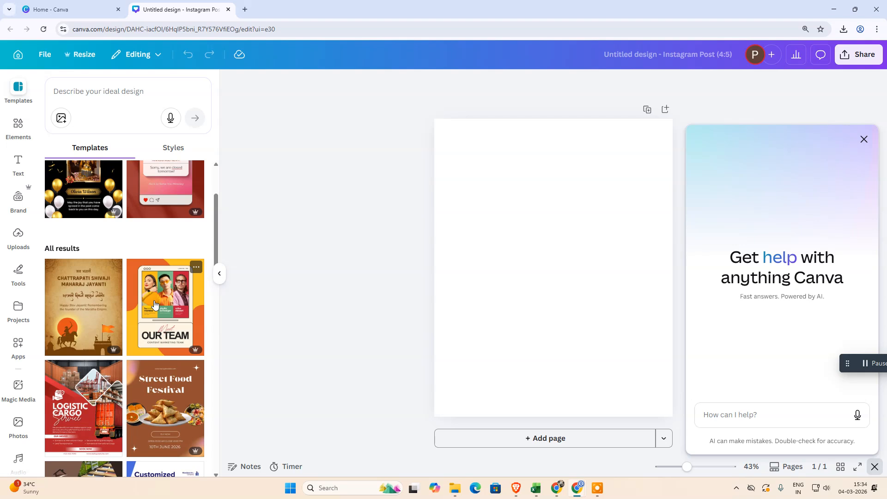
scroll(139, 295, "up", 2)
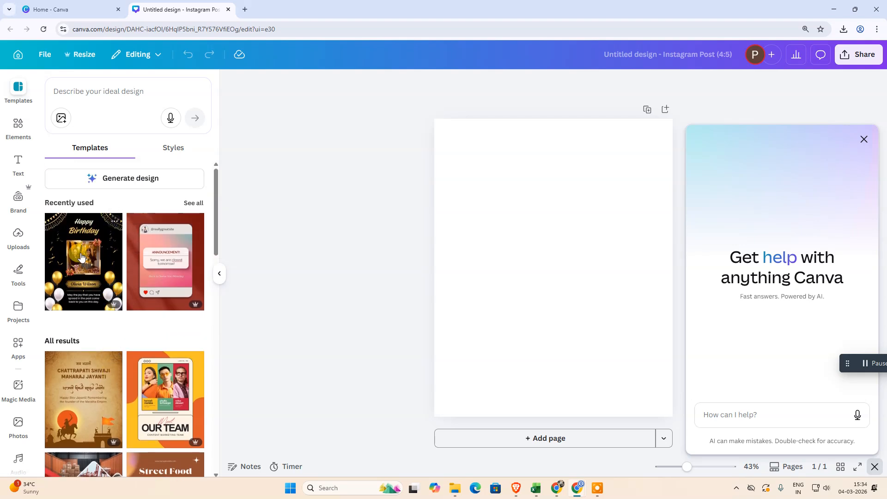
left_click(81, 257)
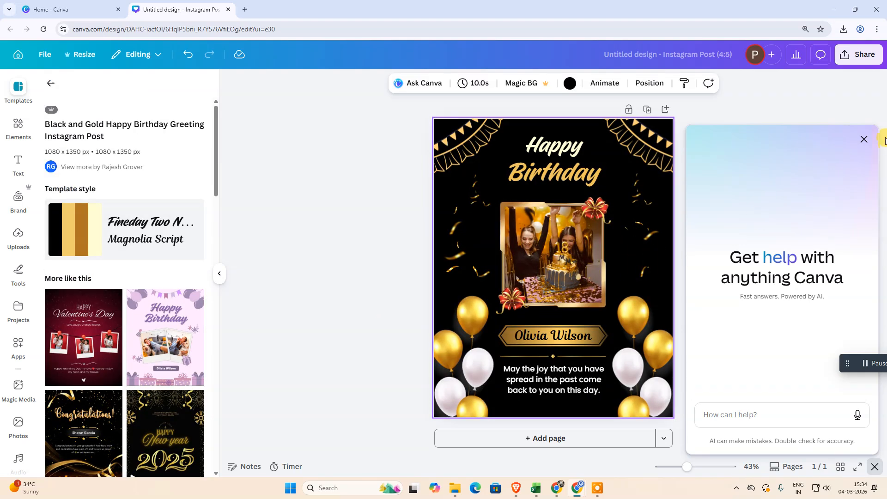
left_click(864, 139)
left_click(530, 259)
left_click(321, 273)
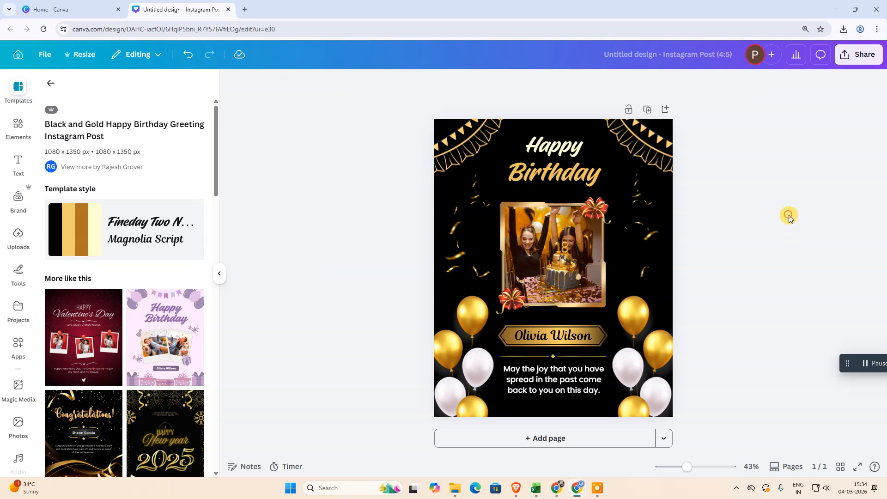
Step: Delete the photo of the two women inside the gold frame
left_click(561, 261)
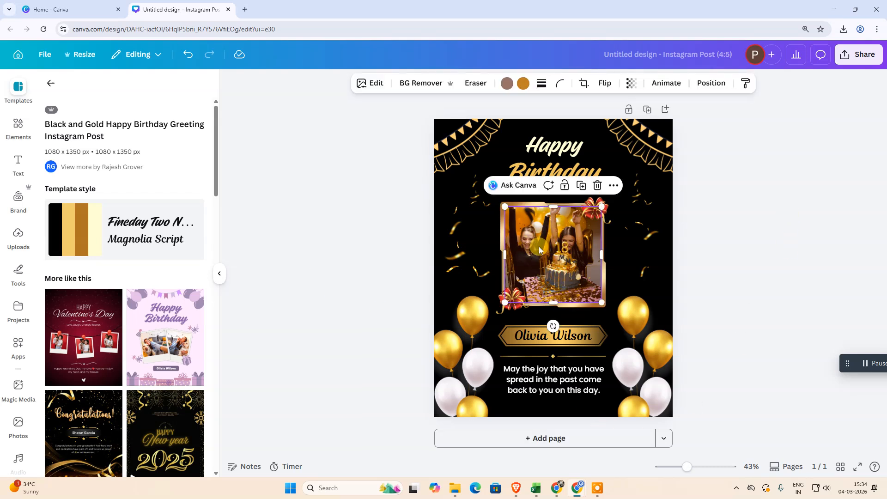
left_click(293, 293)
left_click(563, 245)
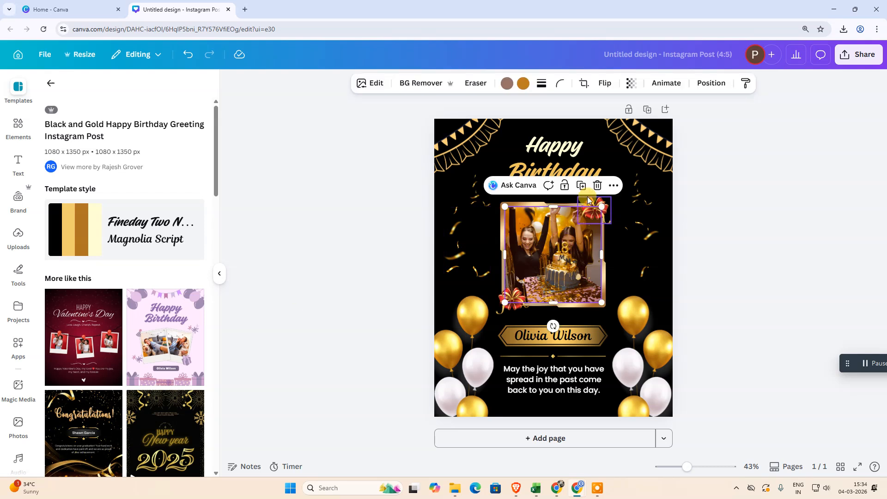
left_click(598, 185)
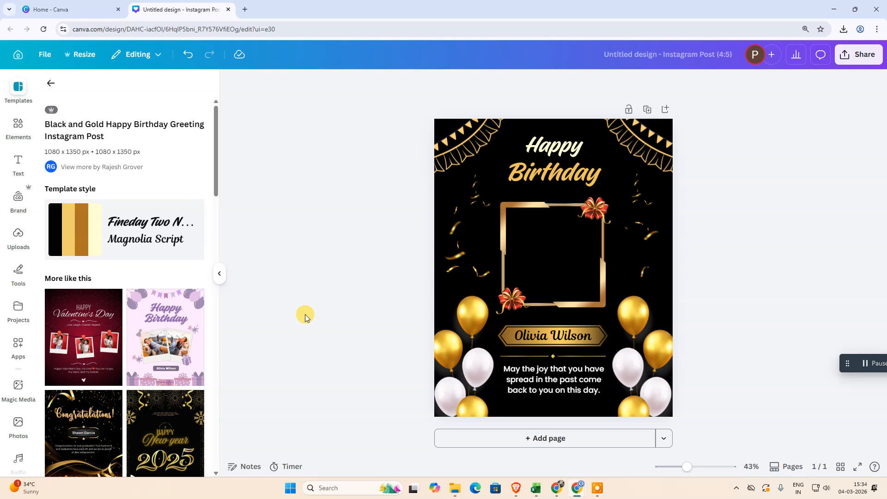
Step: Upload the avatar PNG file from the Downloads folder
left_click(18, 236)
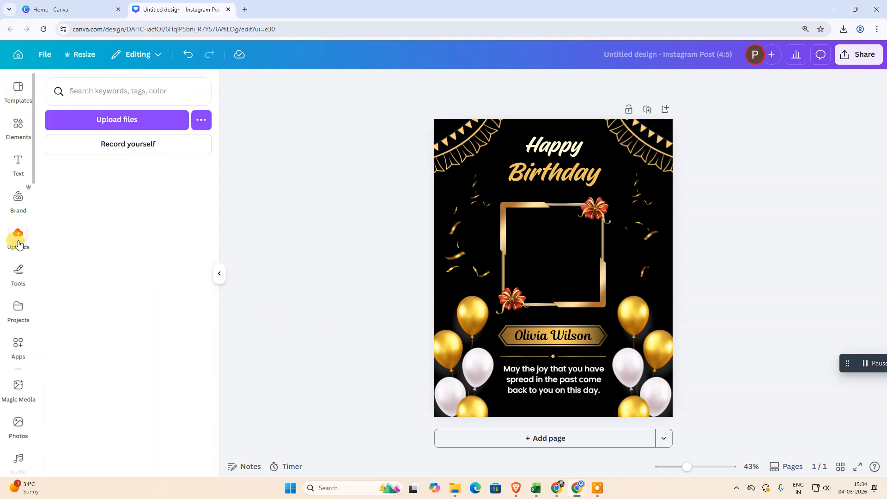
left_click(113, 123)
left_click(225, 127)
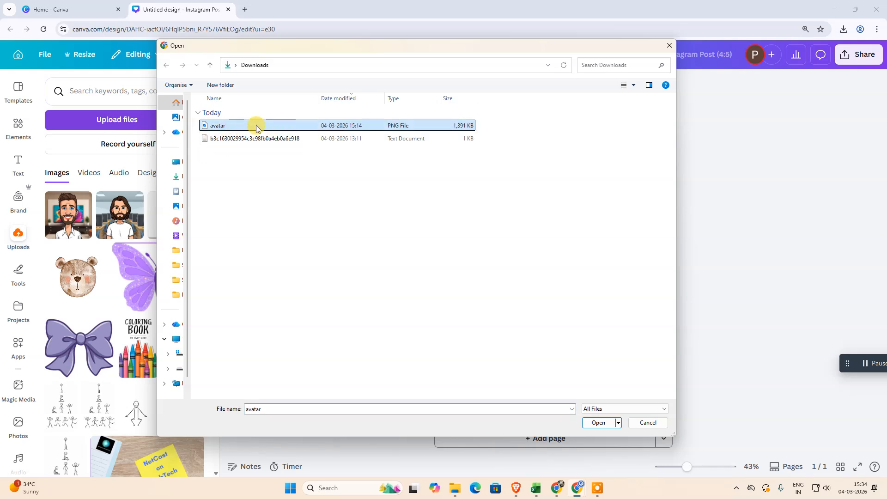
left_click(600, 423)
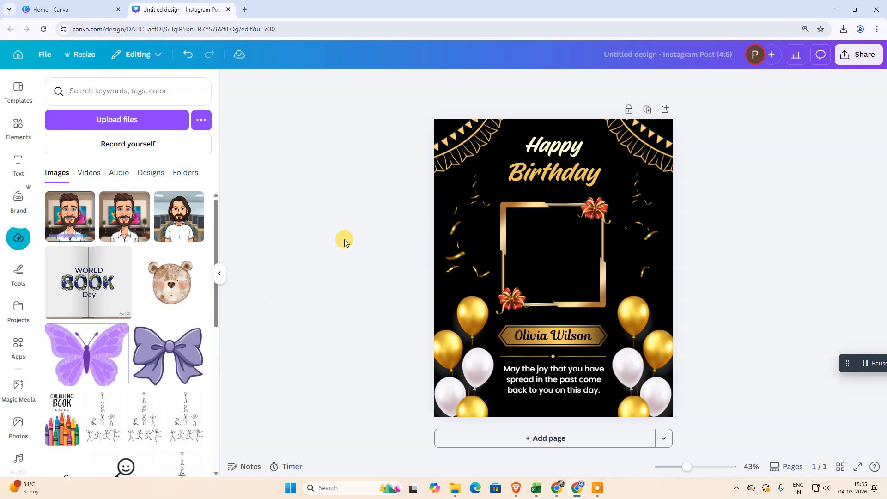
Step: Place the uploaded avatar image on the birthday page and resize it to fit inside the gold frame
left_click_drag(64, 226, 575, 300)
left_click_drag(678, 382, 591, 316)
left_click_drag(569, 258, 567, 252)
left_click_drag(508, 300, 508, 300)
left_click_drag(597, 210, 599, 208)
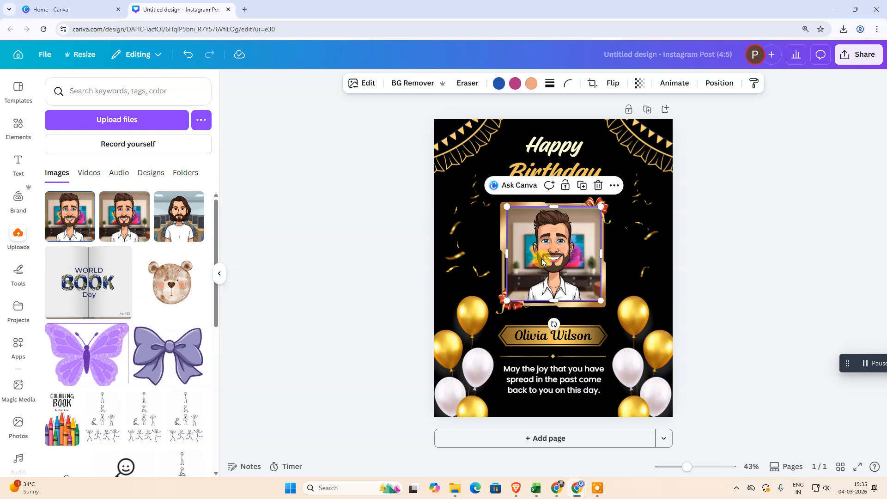
left_click(763, 224)
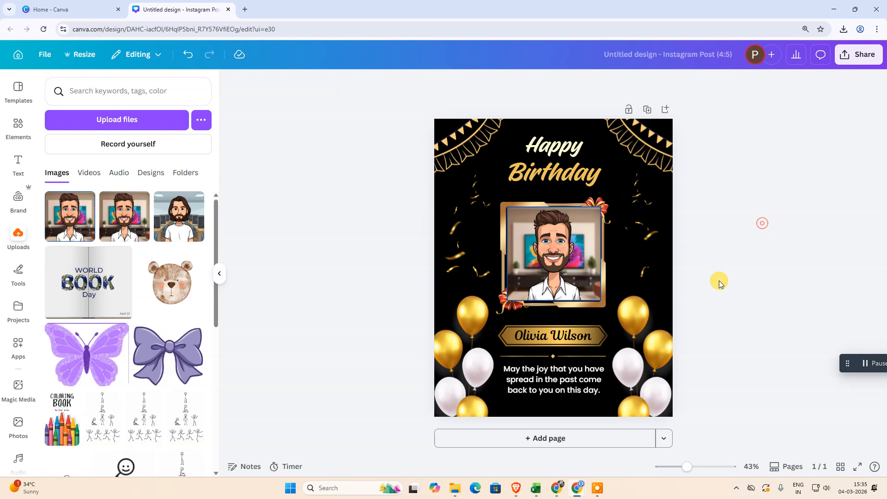
left_click(560, 244)
left_click(832, 231)
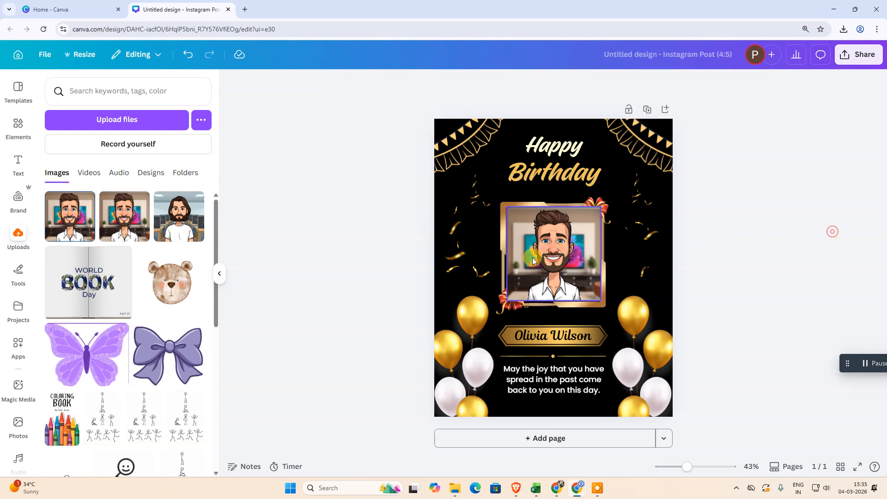
left_click(542, 229)
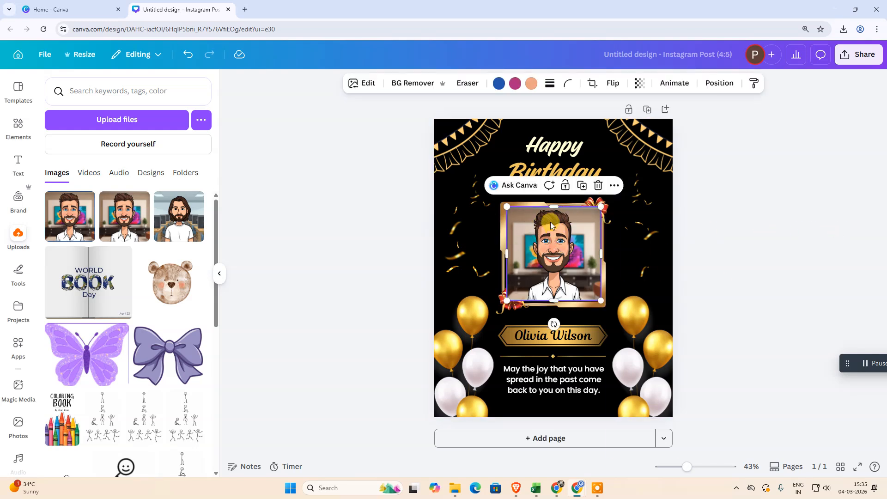
left_click(752, 210)
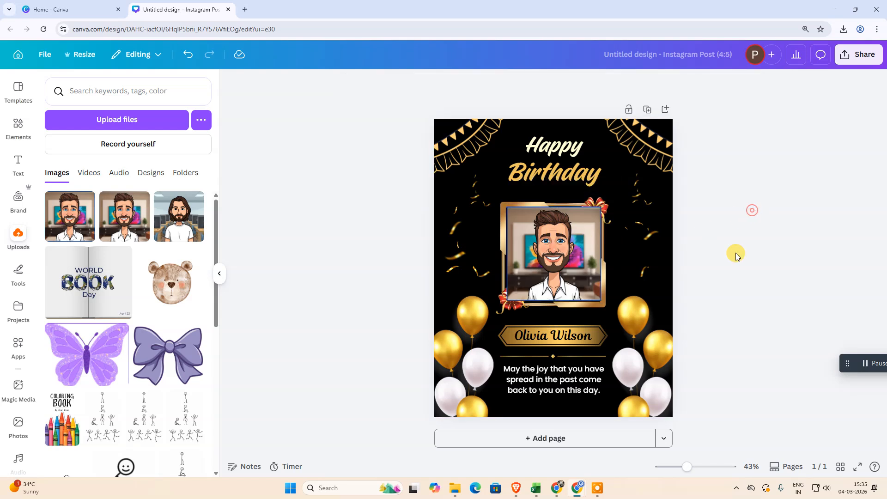
Step: Move the avatar image down in the layer order so that it sits behind the two red bows
left_click(530, 267)
left_click(720, 83)
left_click(179, 109)
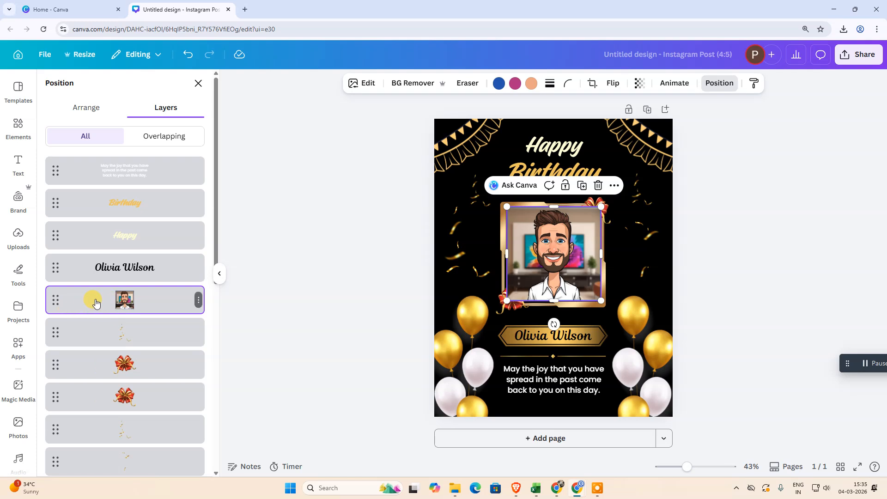
scroll(97, 293, "down", 1)
scroll(163, 155, "up", 1)
scroll(125, 308, "down", 8)
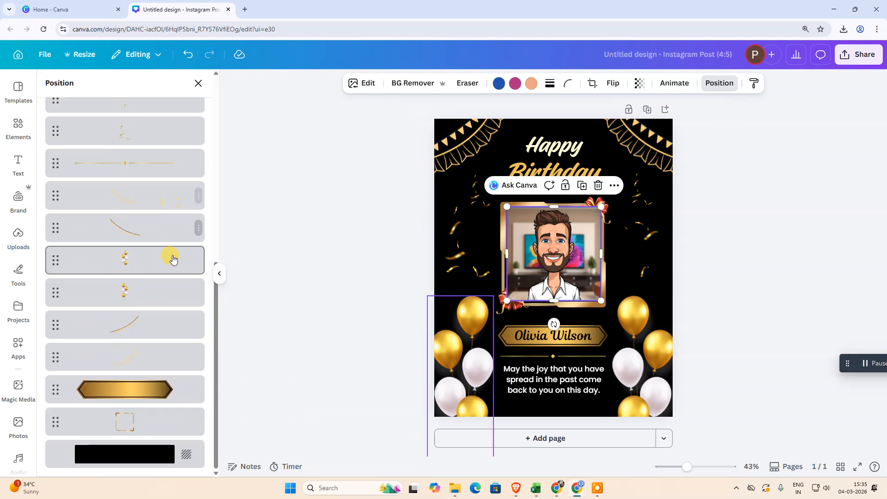
scroll(174, 259, "up", 8)
left_click_drag(76, 308, 93, 434)
left_click(836, 206)
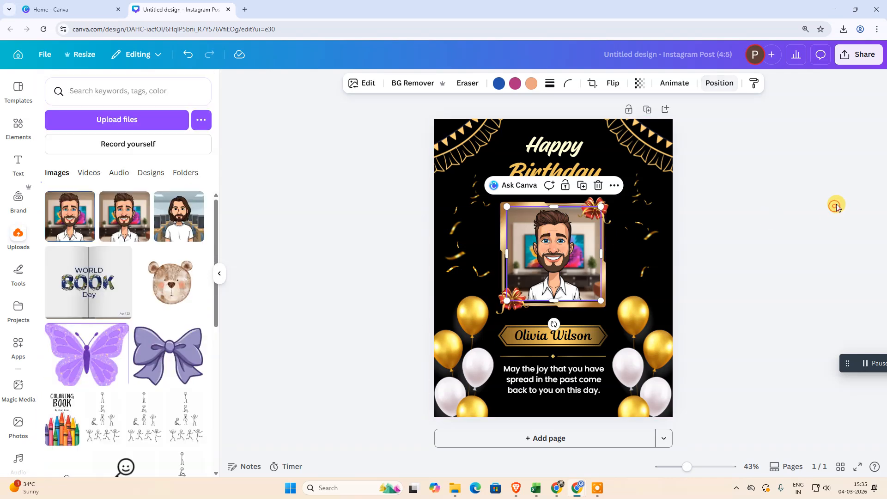
left_click(780, 207)
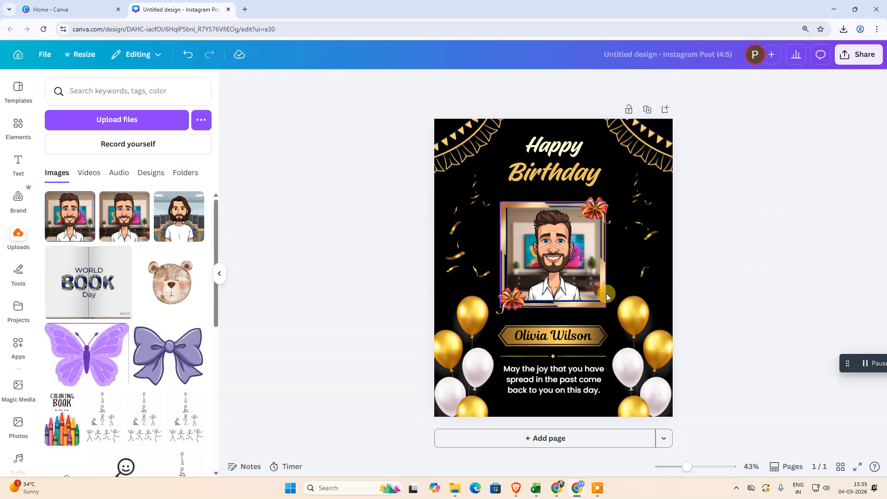
left_click(715, 257)
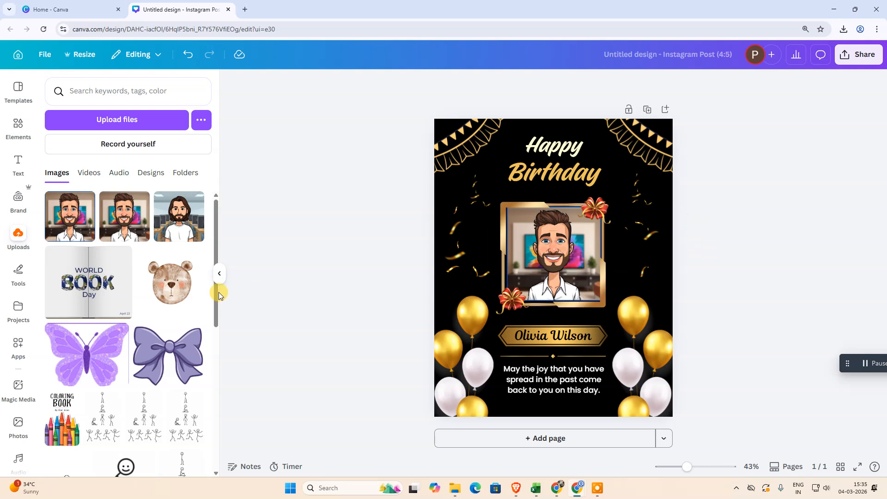
Step: Add a second page and search the mockup elements for "instagram post"
left_click(18, 134)
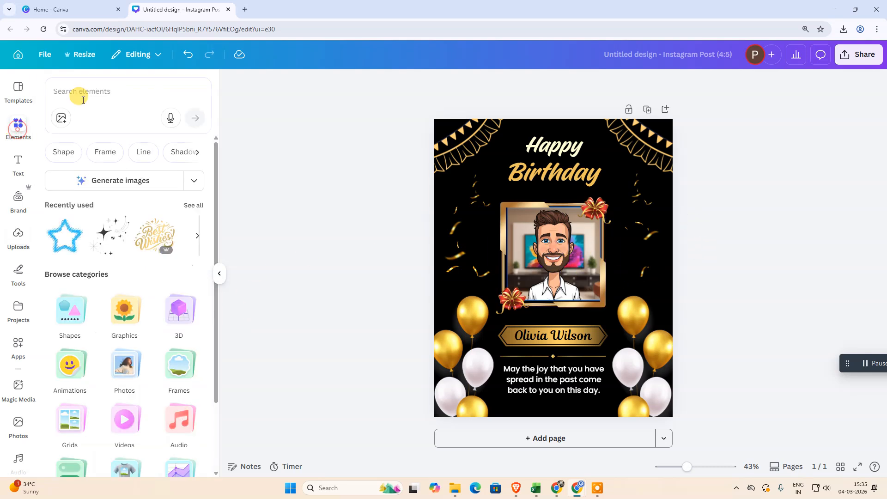
left_click(539, 441)
scroll(109, 366, "down", 2)
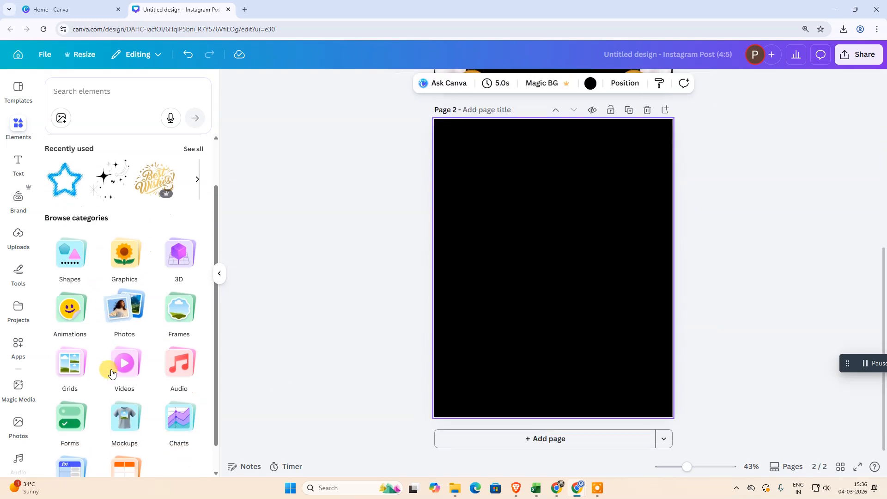
left_click(124, 402)
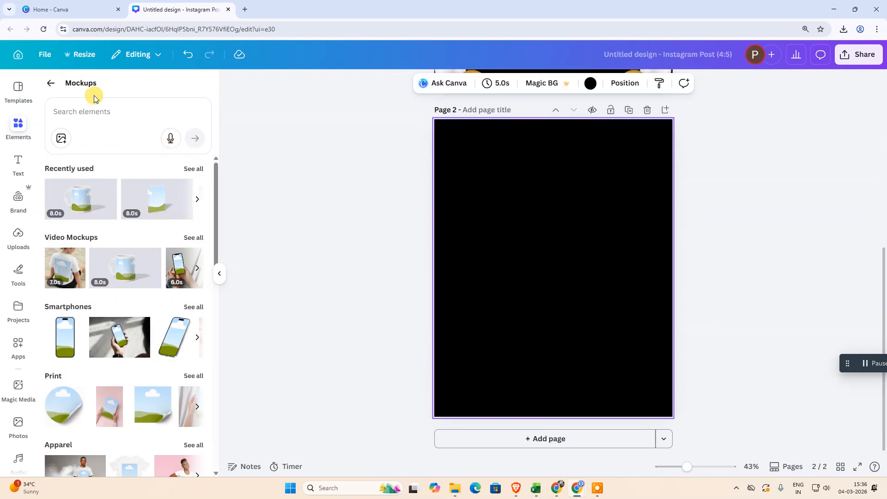
left_click(88, 112)
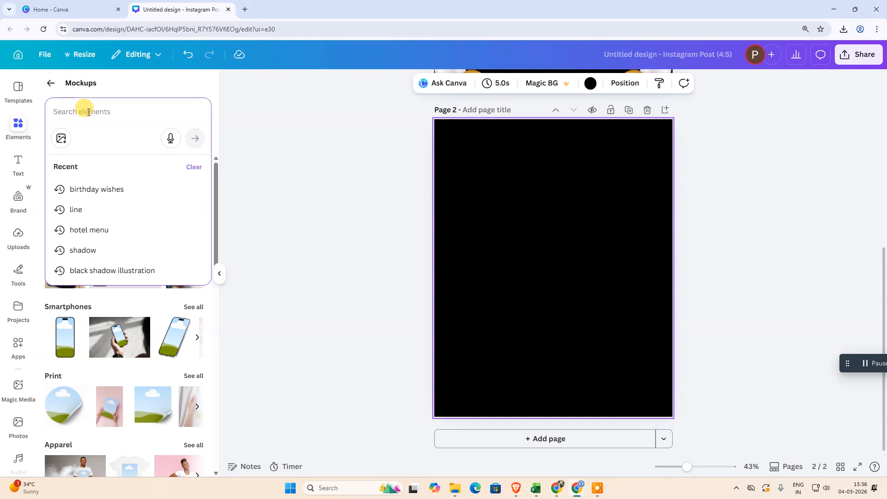
type("insagram")
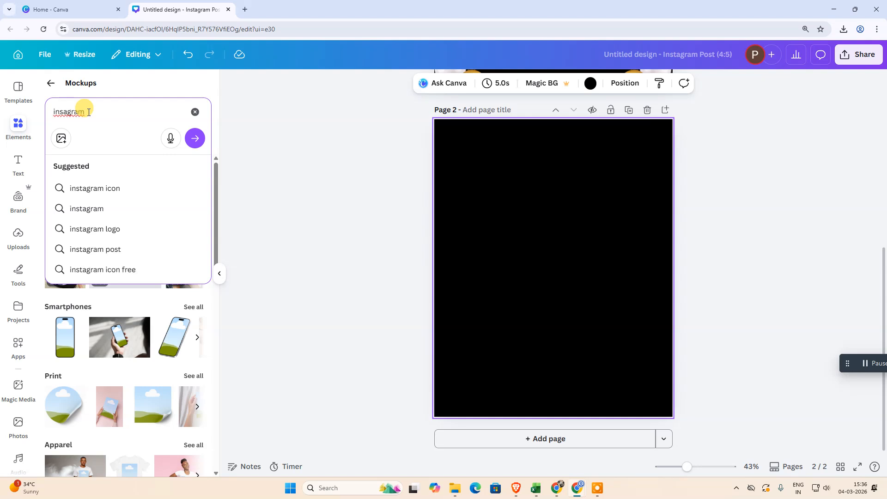
left_click(104, 249)
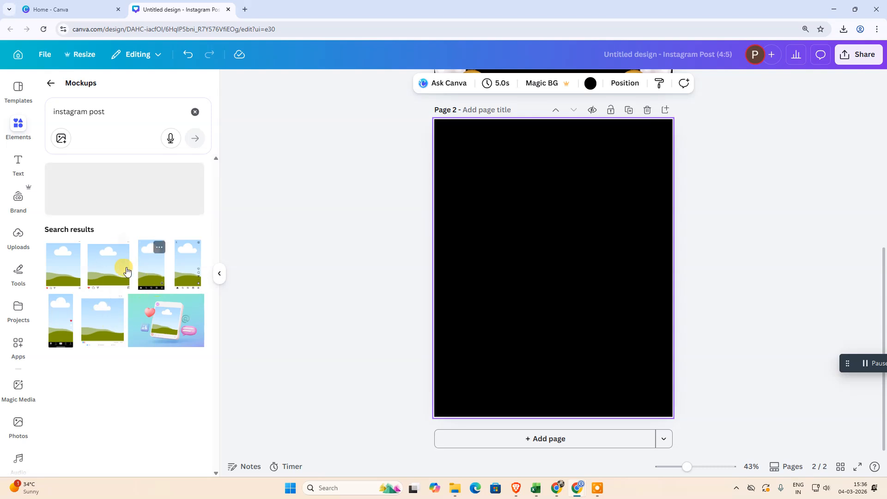
left_click(119, 112)
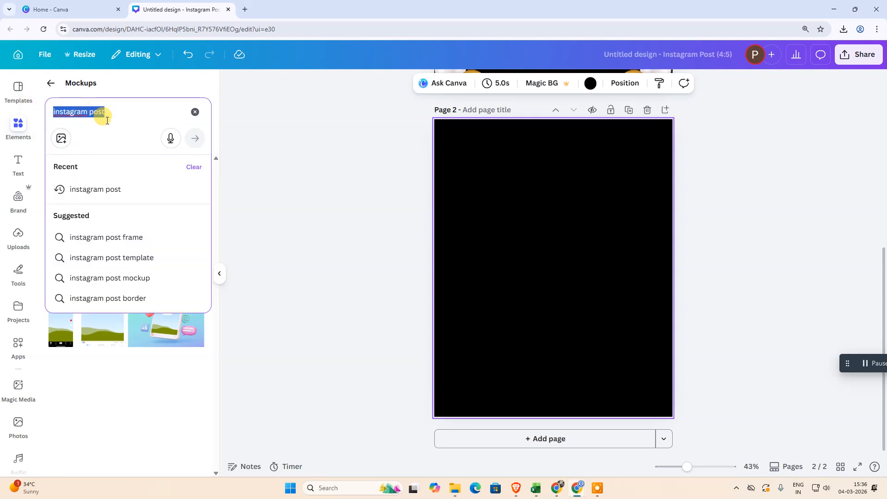
left_click(255, 273)
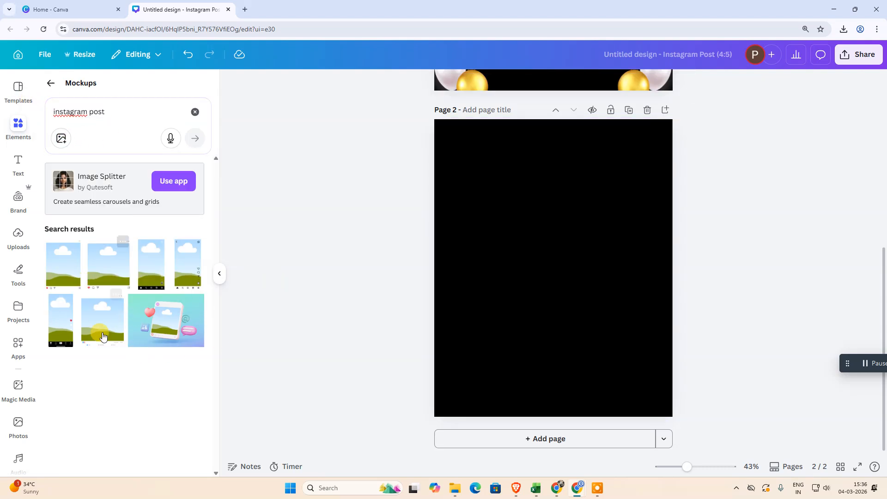
Step: Insert the vertical Instagram screen mockup with the black navigation bar on page 2, enlarge it to most of the page height and centre it
left_click(157, 267)
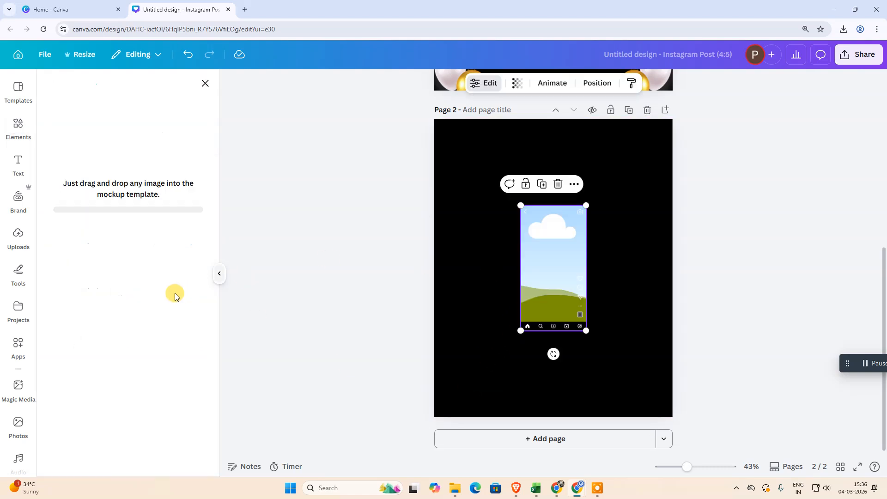
left_click_drag(527, 273, 472, 197)
left_click_drag(530, 257, 600, 392)
left_click_drag(533, 280, 545, 273)
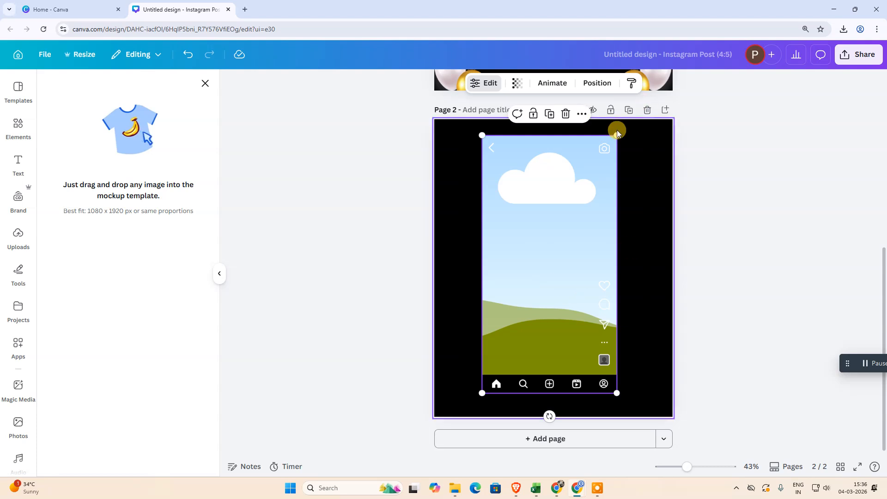
Step: Reduce the Instagram screen mockup on page 2 to about three quarters of the page height and centre it
left_click_drag(614, 133, 562, 221)
left_click_drag(536, 264, 562, 214)
left_click_drag(599, 345, 624, 407)
left_click_drag(576, 317, 561, 296)
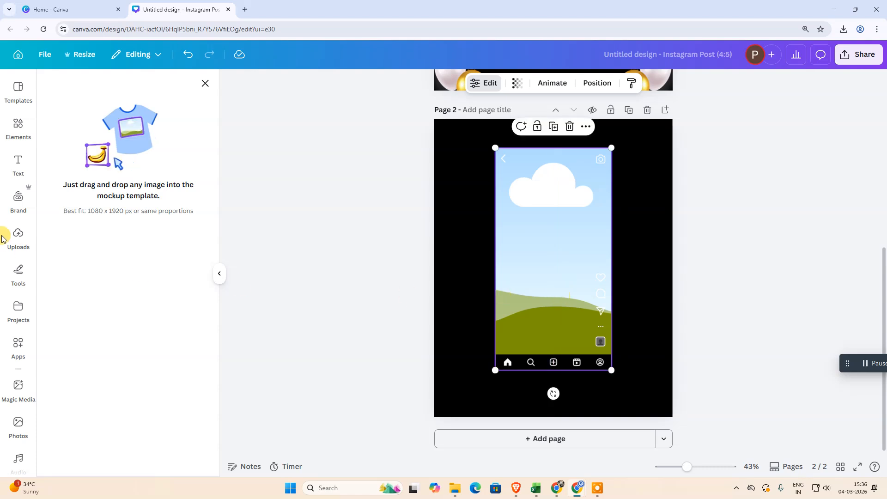
Step: Fill the Instagram mockup's screen with the uploaded avatar image of the bearded man in a white shirt
left_click(17, 238)
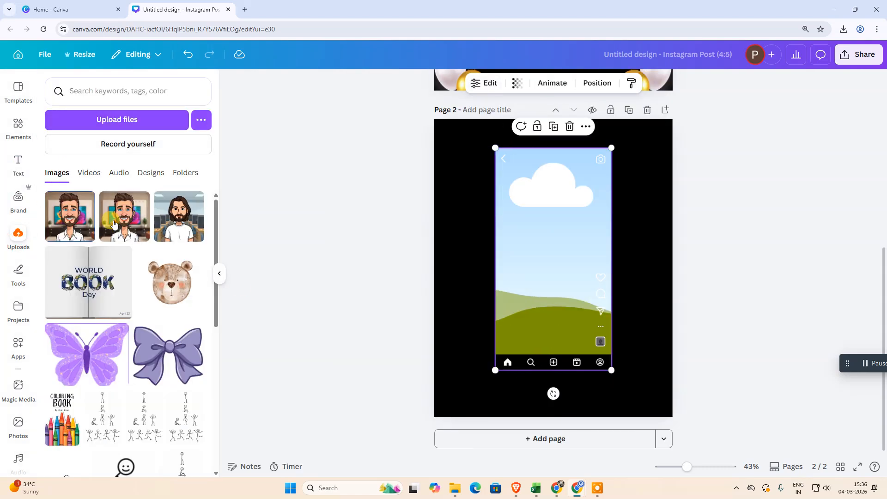
left_click_drag(69, 216, 570, 248)
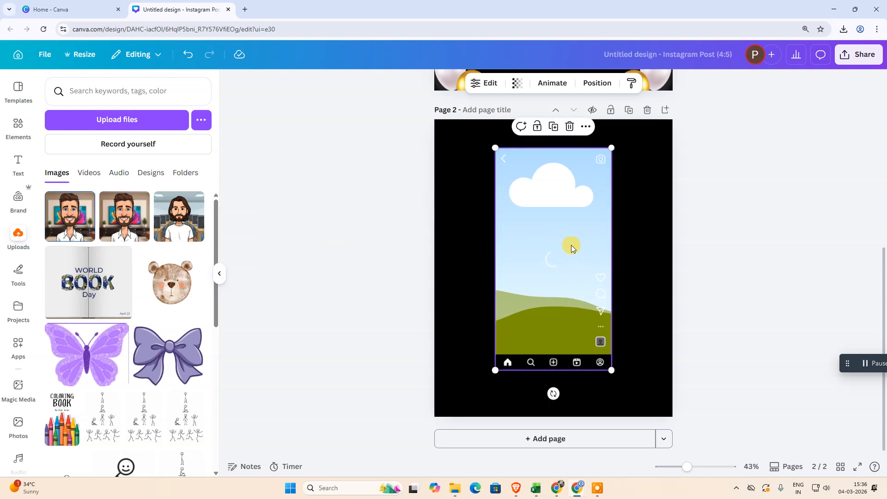
left_click(741, 230)
left_click(557, 227)
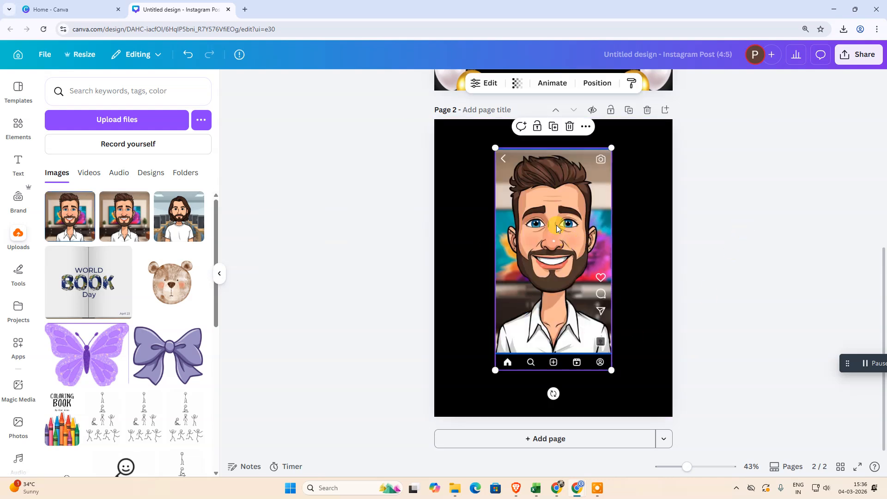
left_click(586, 126)
left_click(370, 280)
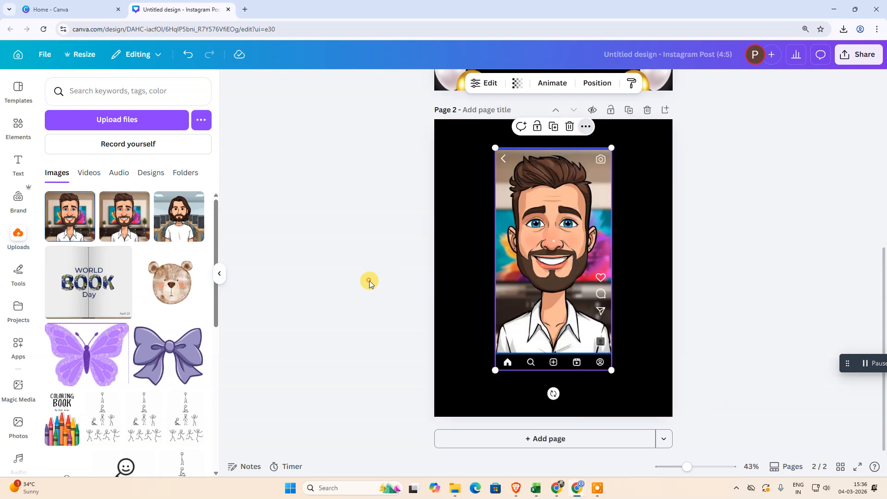
left_click(554, 242)
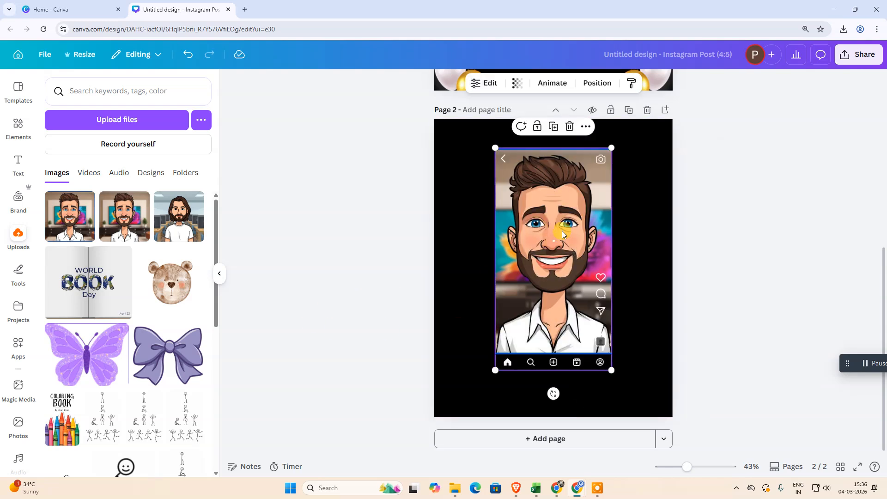
Step: Enlarge the avatar in the mockup's image crop beyond the screen area, centre the face horizontally and apply the changes
scroll(553, 231, "up", 7)
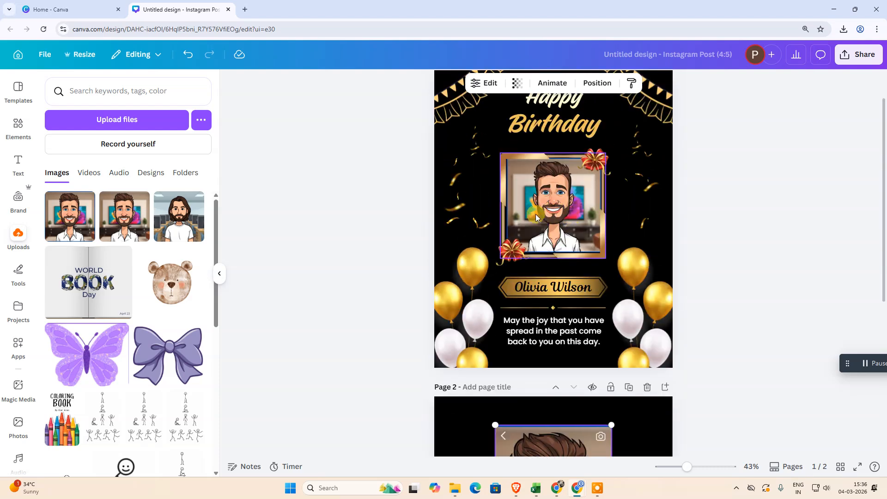
scroll(550, 278, "down", 4)
scroll(546, 334, "down", 3)
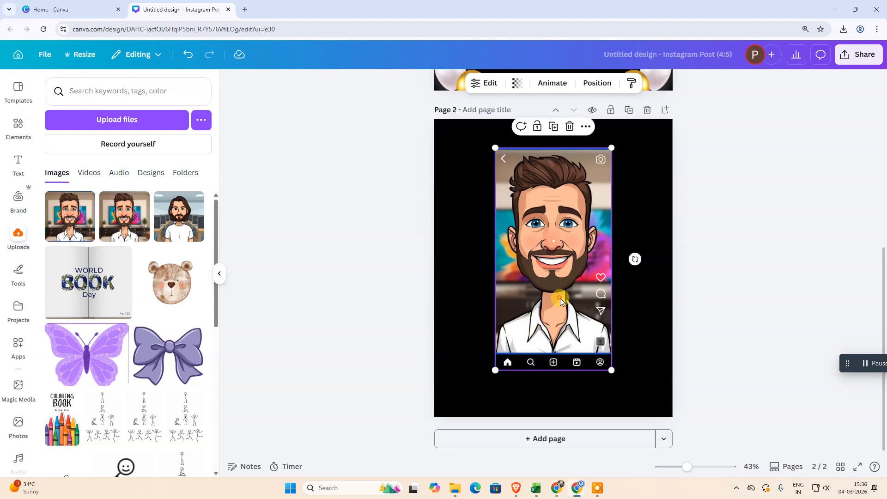
left_click(486, 88)
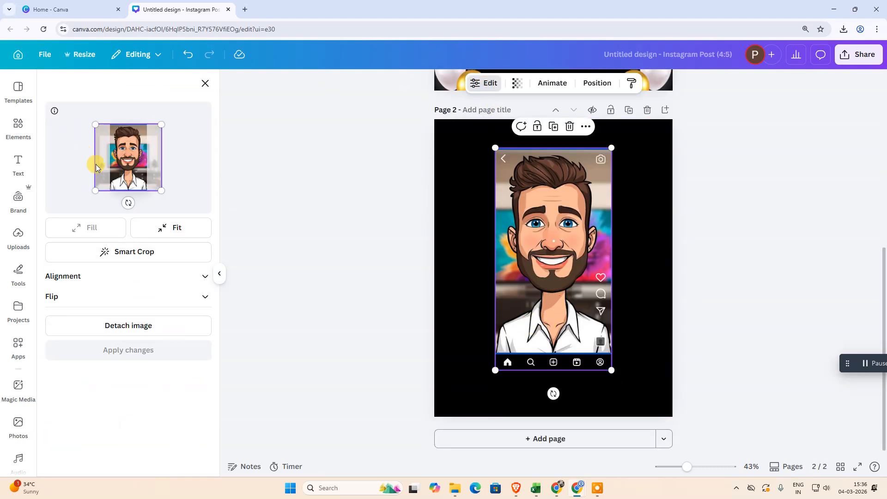
left_click_drag(96, 190, 123, 199)
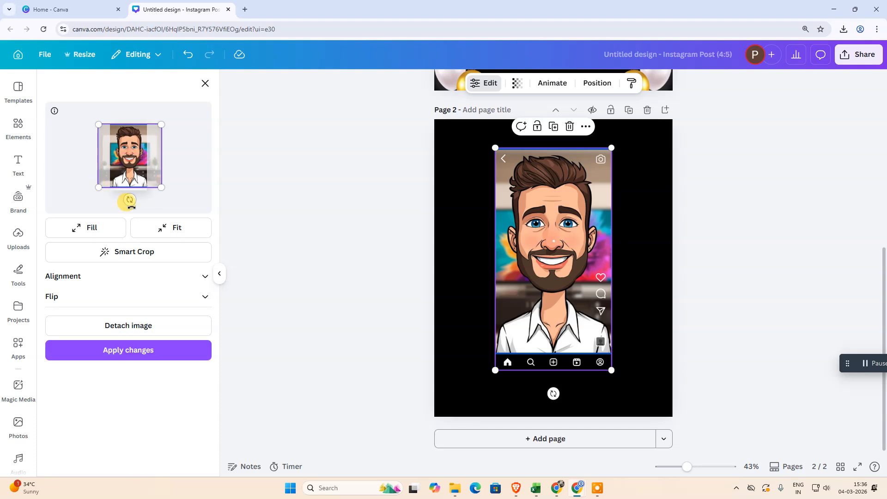
left_click(190, 228)
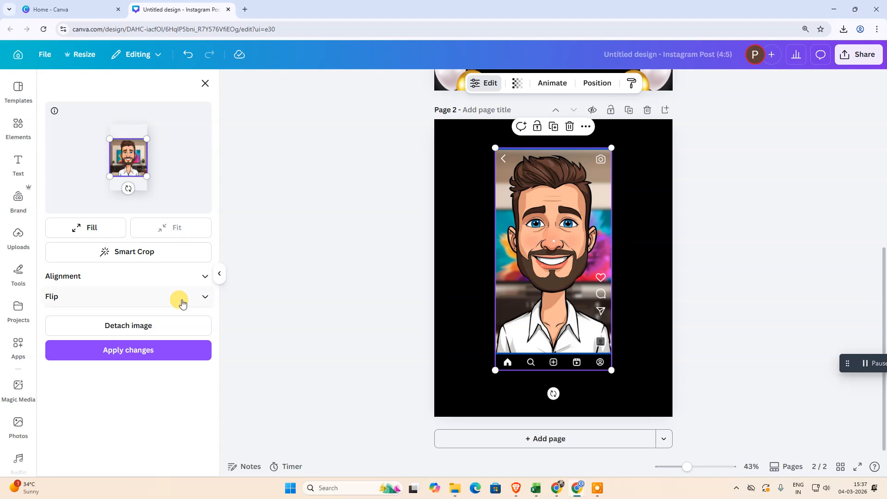
left_click_drag(145, 138, 165, 120)
left_click_drag(111, 176, 93, 217)
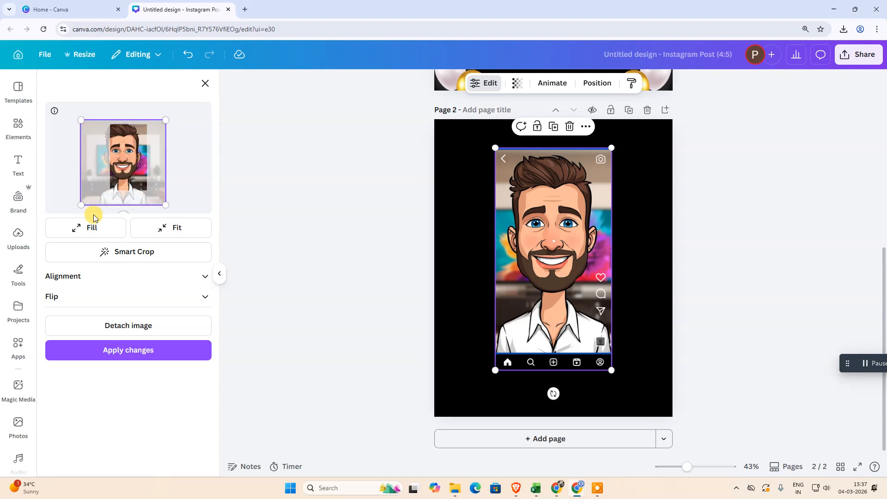
left_click_drag(160, 175, 159, 151)
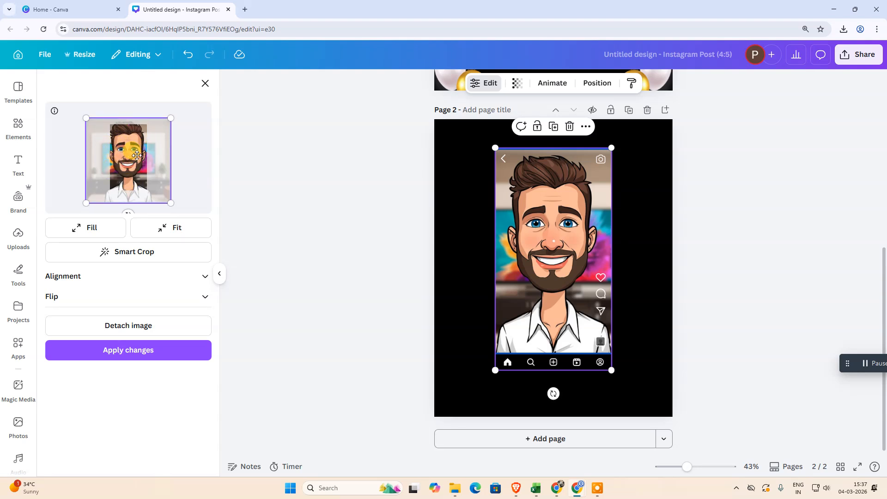
left_click_drag(164, 150, 164, 150)
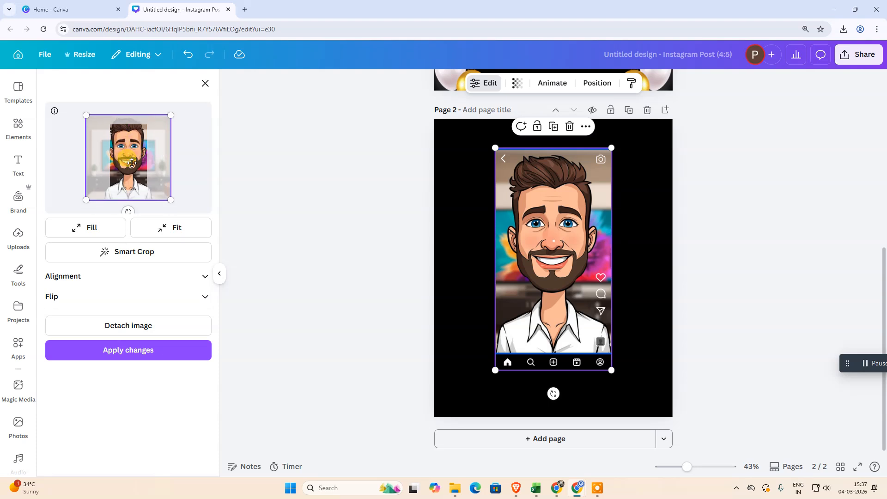
left_click(135, 354)
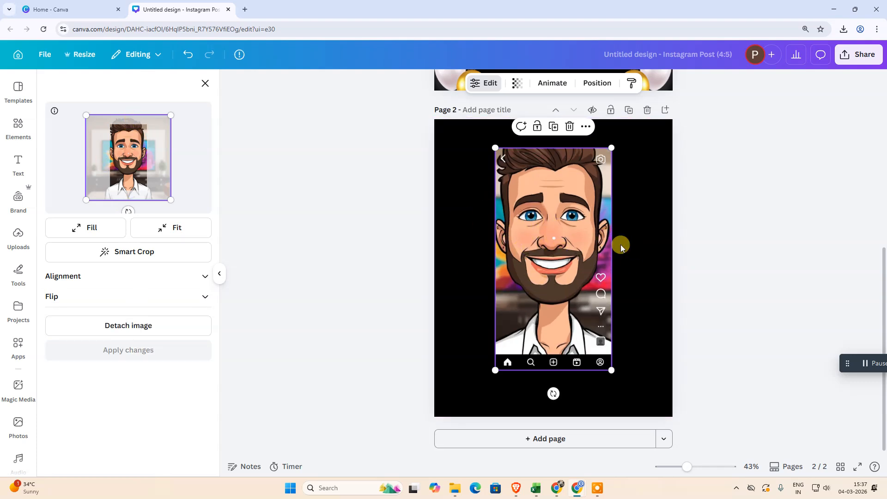
left_click_drag(137, 134, 128, 187)
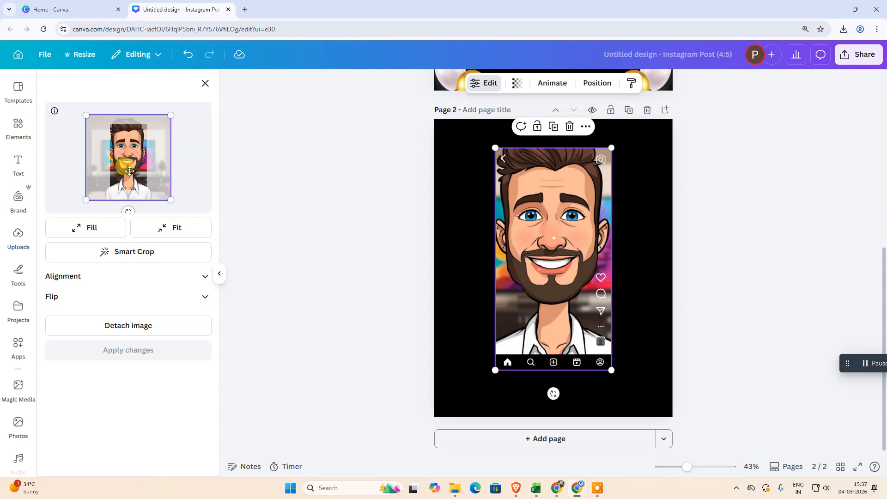
left_click(744, 225)
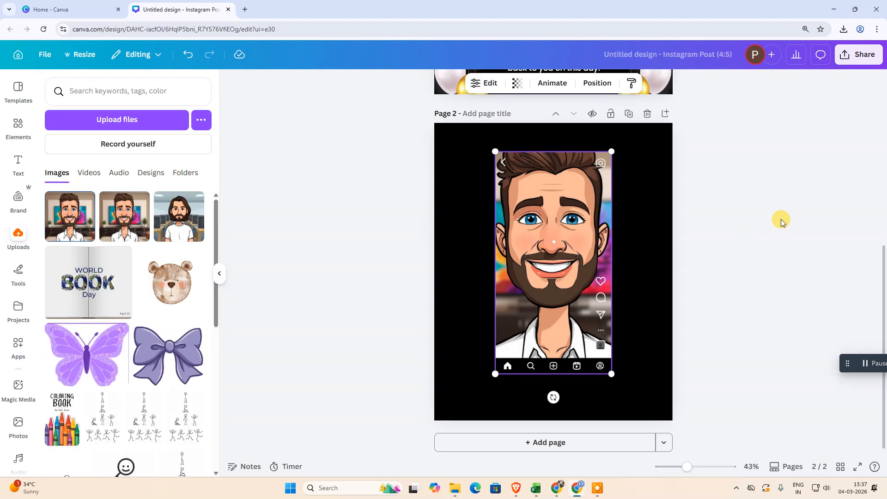
scroll(758, 245, "up", 5)
scroll(737, 272, "up", 2)
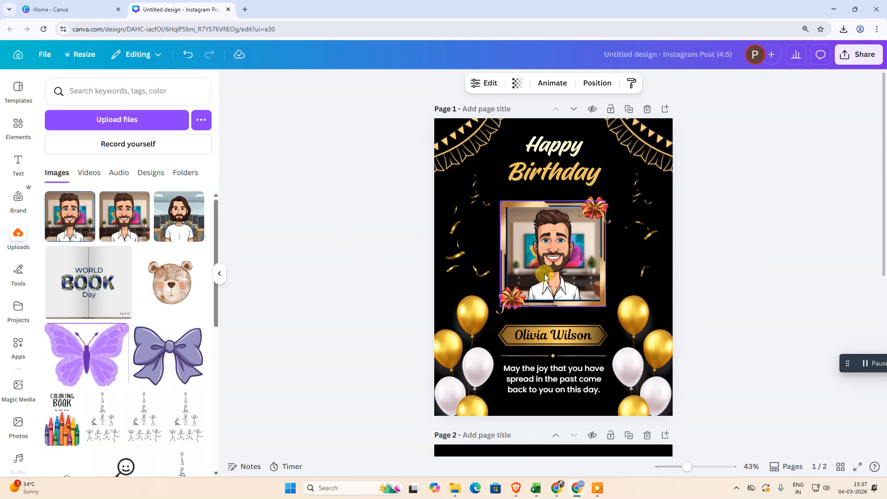
left_click(776, 237)
scroll(604, 254, "down", 7)
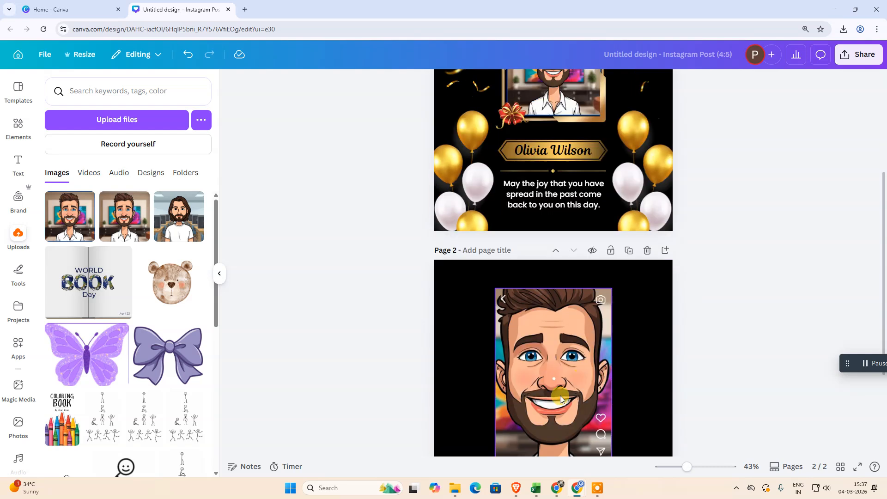